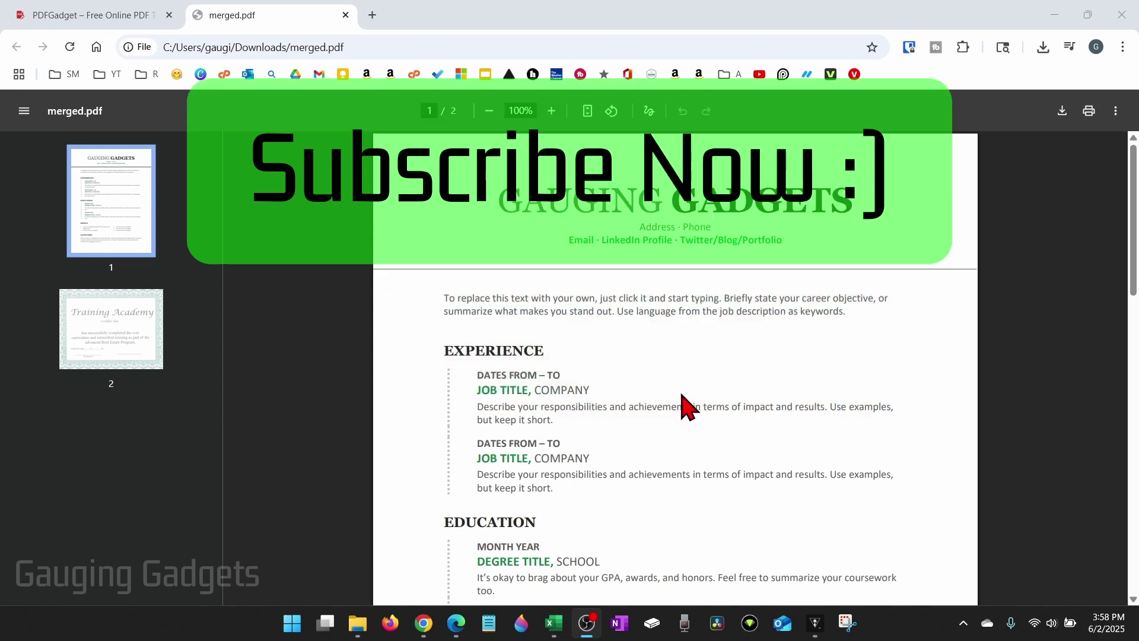
Step: Switch from the merged.pdf tab to the PDFGadget homepage tab
{"action": "key", "text": "ctrl+shift+Tab"}
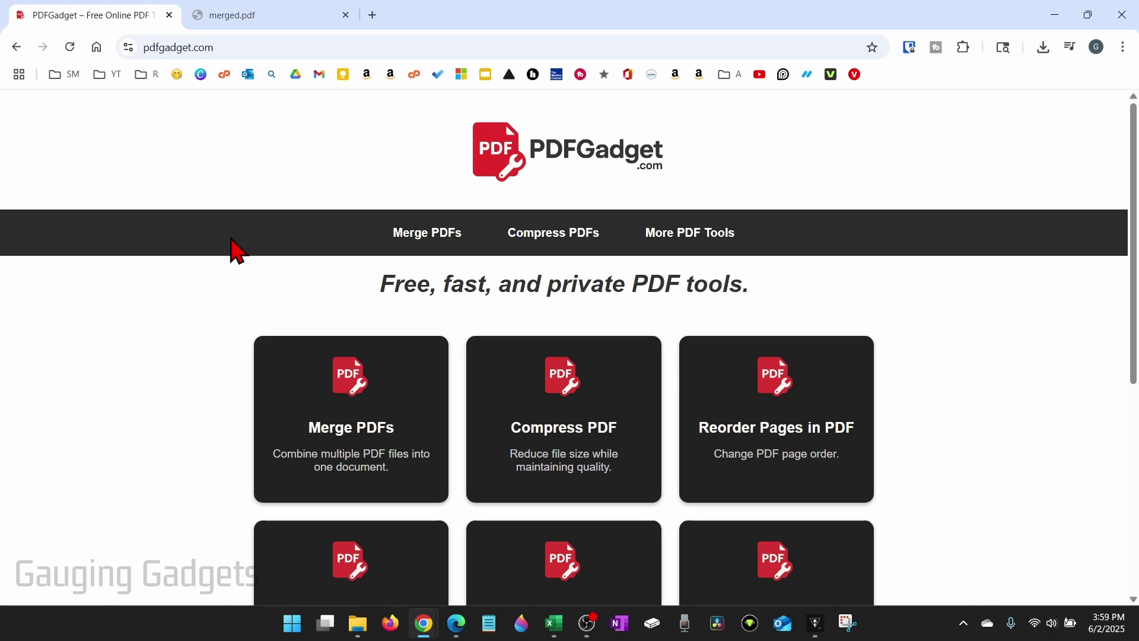
{"action": "scroll", "coordinate": [224, 301], "scroll_direction": "down", "scroll_amount": 1}
{"action": "scroll", "coordinate": [224, 300], "scroll_direction": "down", "scroll_amount": 3}
{"action": "scroll", "coordinate": [224, 300], "scroll_direction": "down", "scroll_amount": 1}
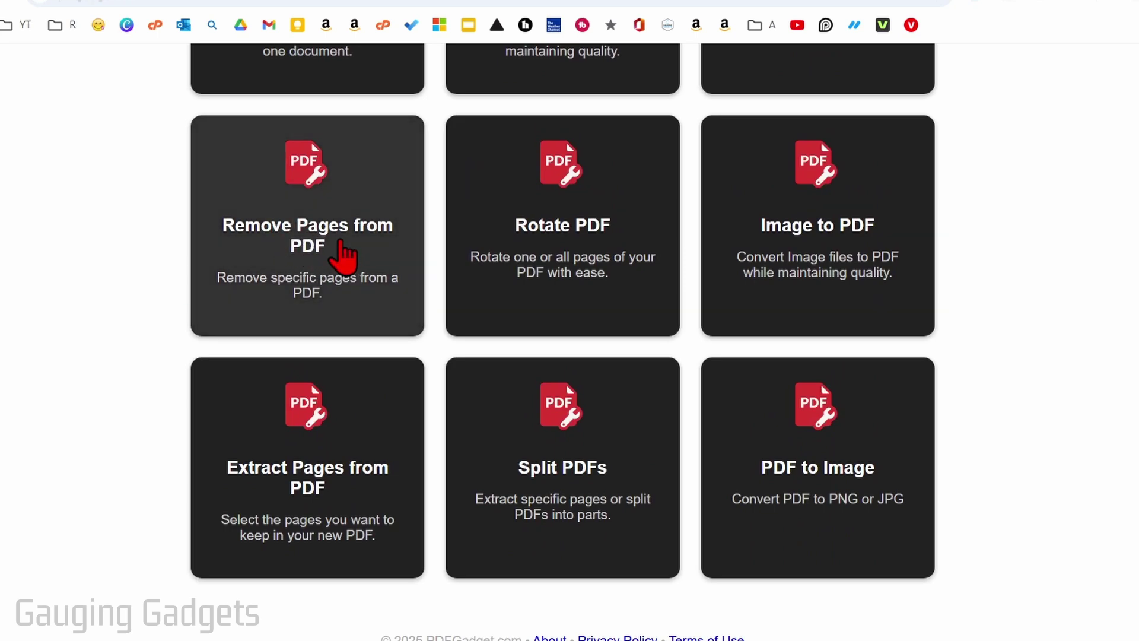
Step: Upload merged.pdf from Downloads into the Remove Pages from PDF tool
{"action": "left_click", "coordinate": [343, 254]}
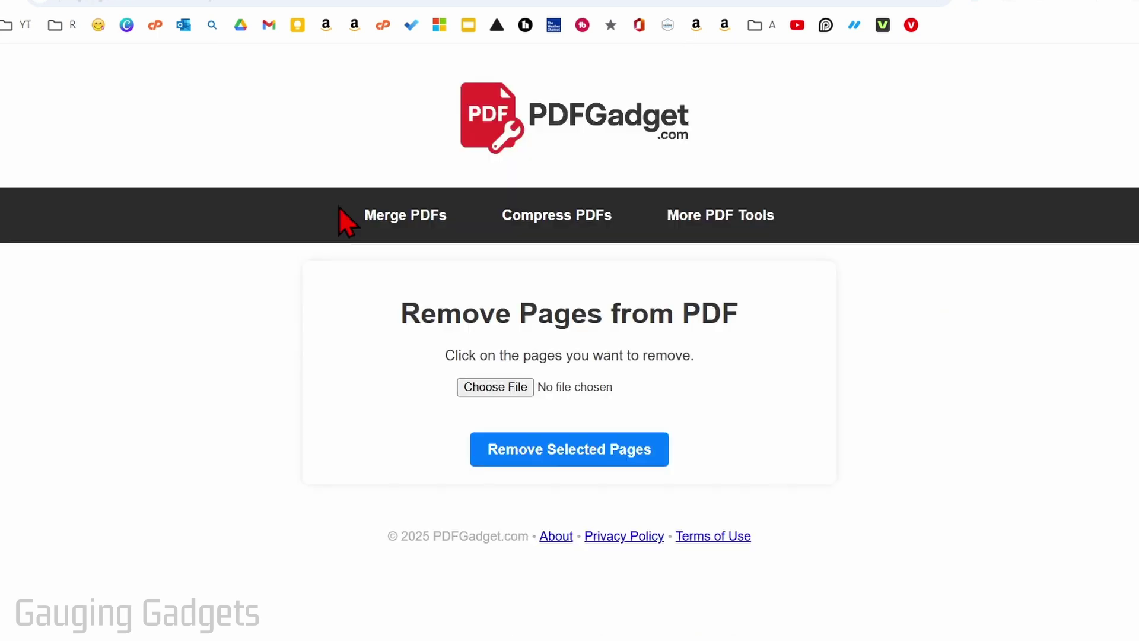
{"action": "left_click", "coordinate": [496, 386]}
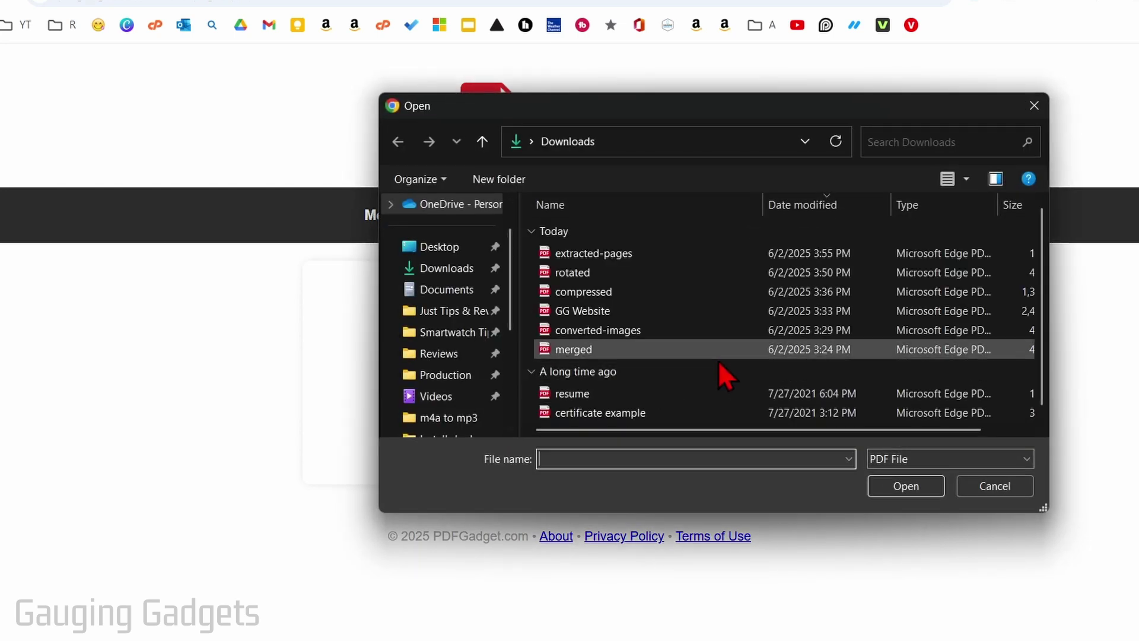
{"action": "double_click", "coordinate": [631, 352]}
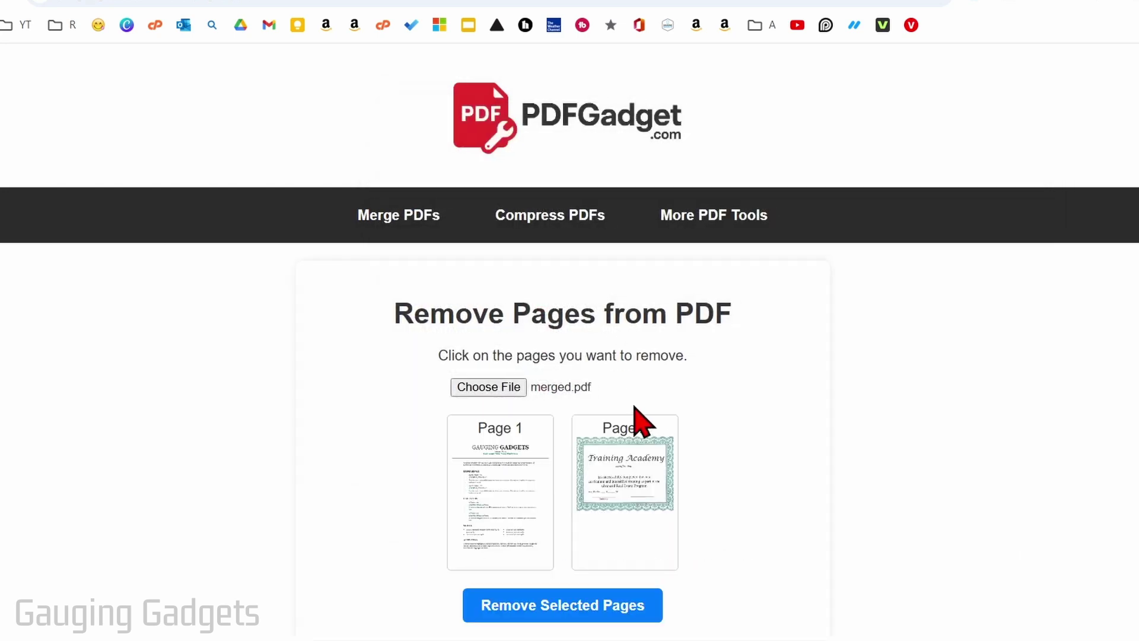
{"action": "scroll", "coordinate": [745, 392], "scroll_direction": "down", "scroll_amount": 1}
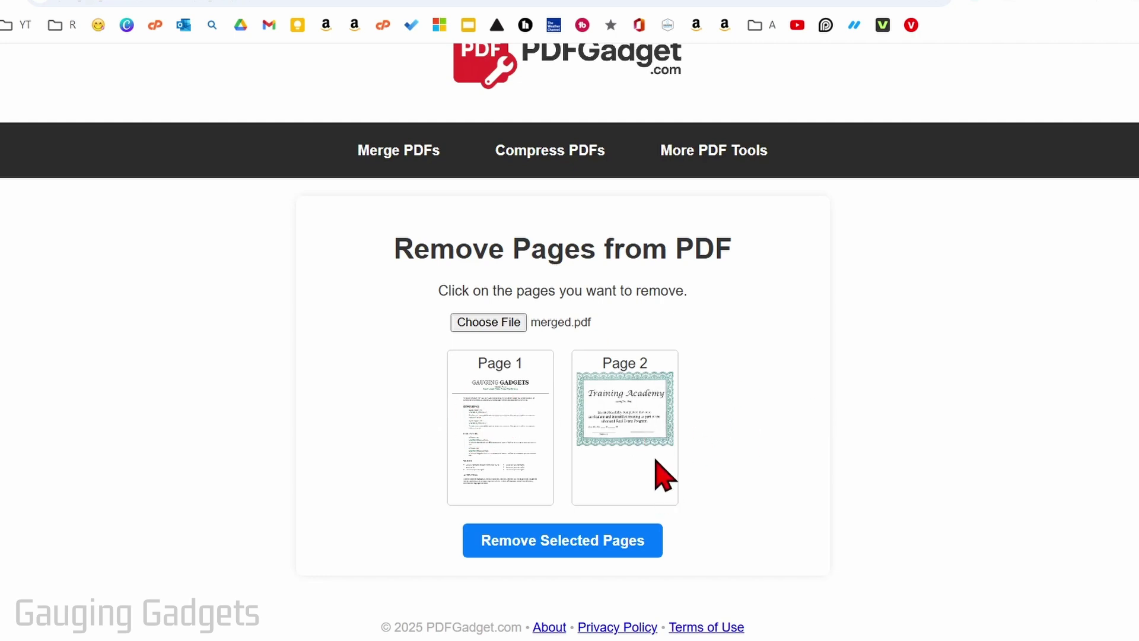
Step: Remove the certificate page (Page 2) and download the modified PDF
{"action": "left_click", "coordinate": [635, 430]}
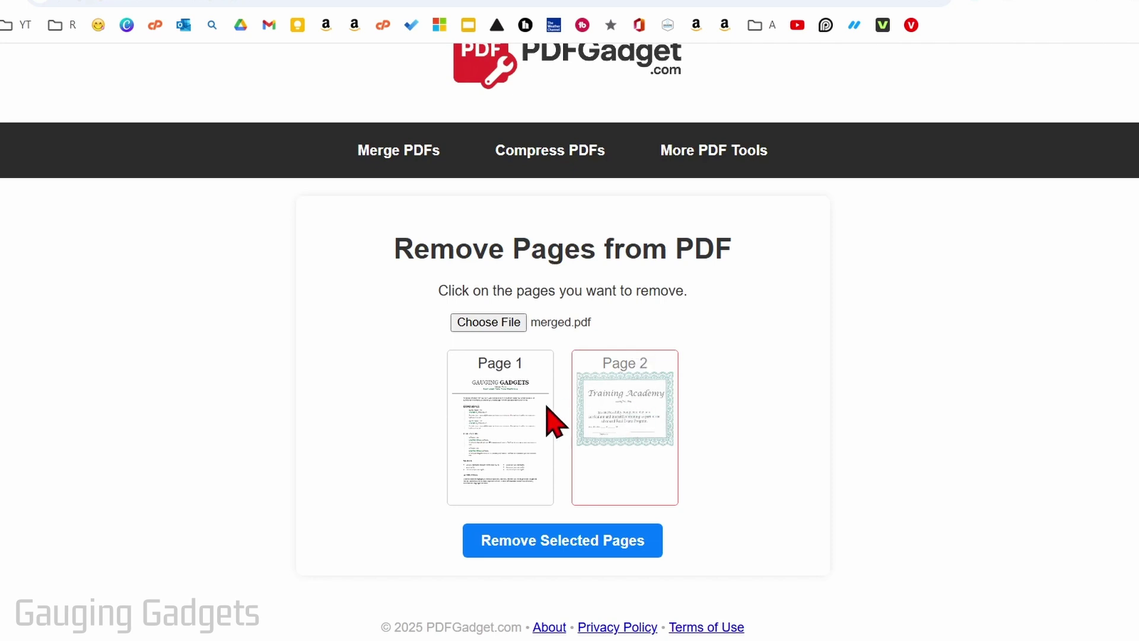
{"action": "left_click", "coordinate": [566, 552]}
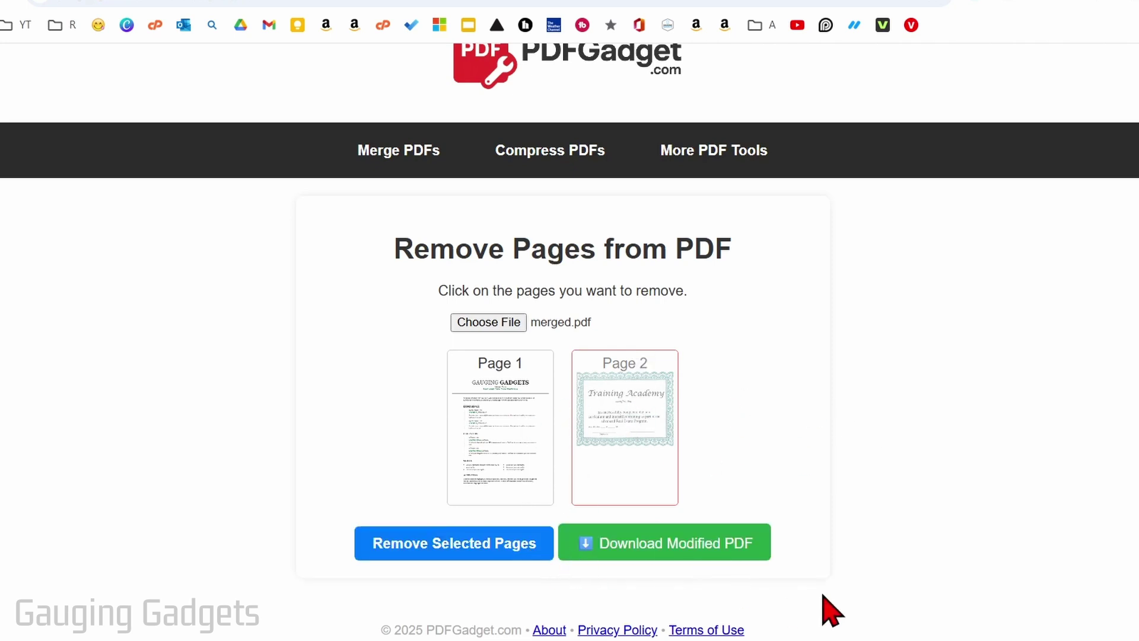
{"action": "left_click", "coordinate": [654, 567]}
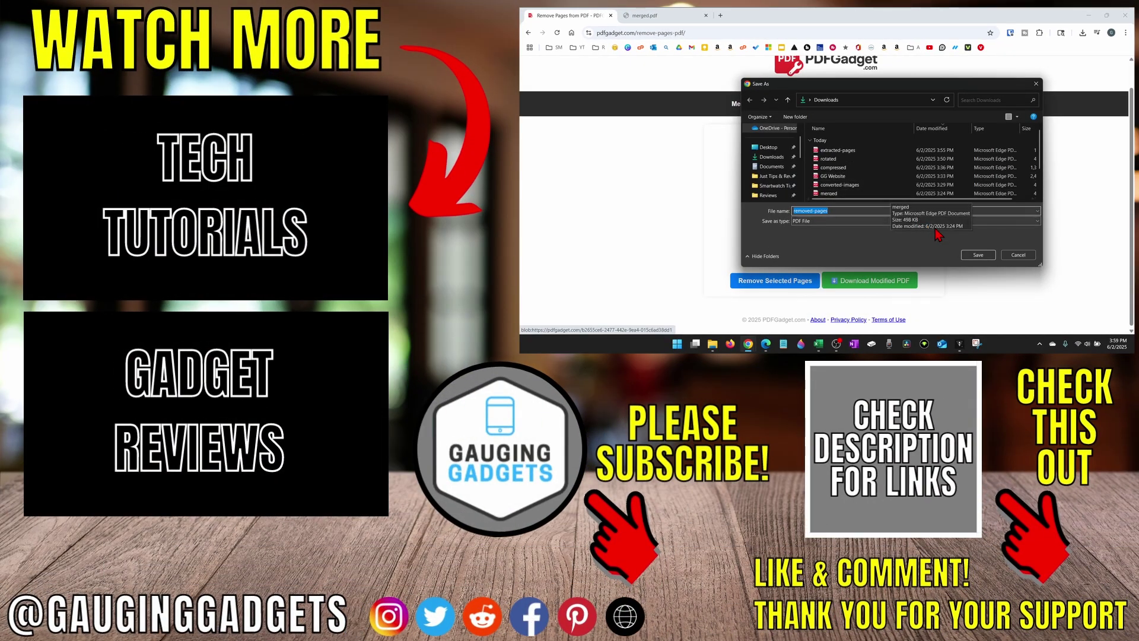
Step: Save the file as removed-pages.pdf and open it from the Downloads popup
{"action": "left_click", "coordinate": [977, 255]}
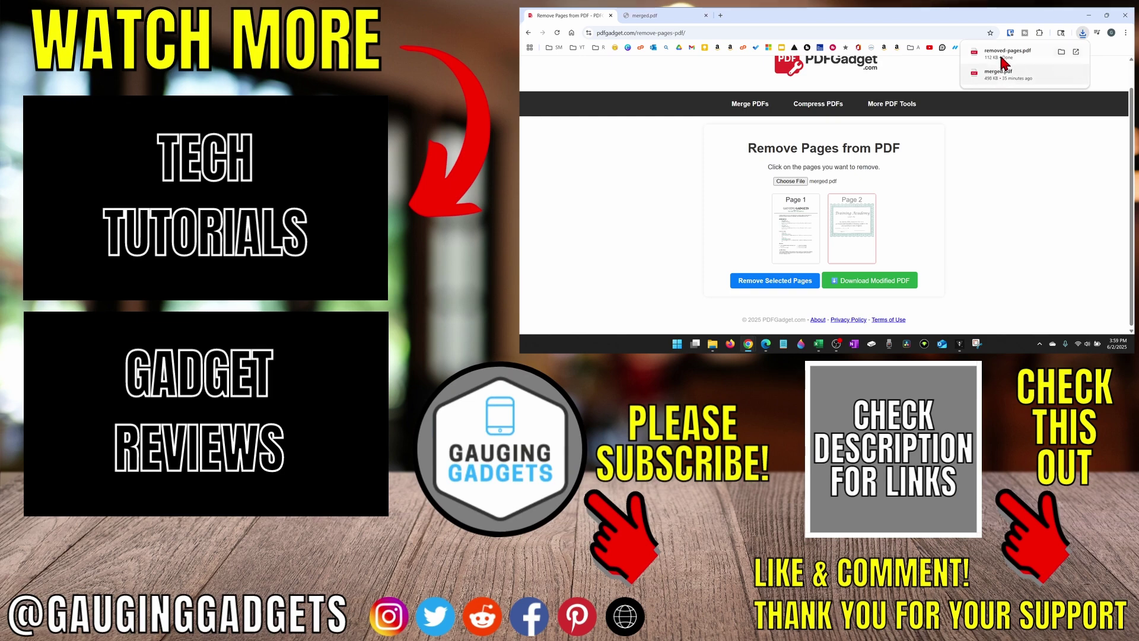
{"action": "left_click", "coordinate": [1007, 52]}
{"action": "scroll", "coordinate": [885, 152], "scroll_direction": "down", "scroll_amount": 2}
{"action": "scroll", "coordinate": [885, 153], "scroll_direction": "down", "scroll_amount": 2}
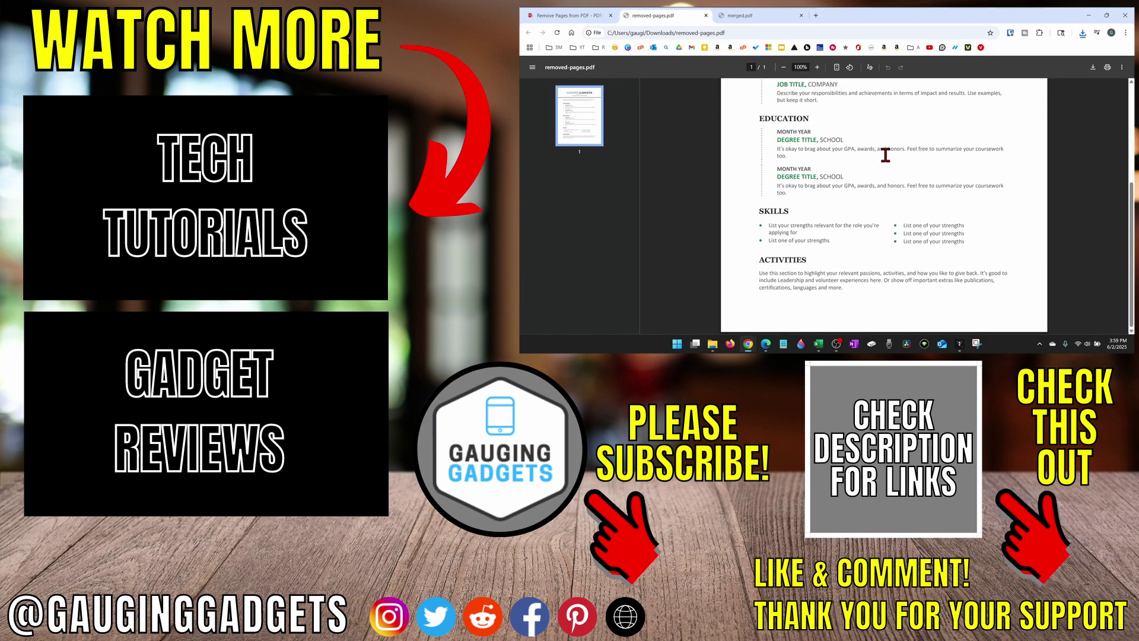
{"action": "scroll", "coordinate": [885, 152], "scroll_direction": "up", "scroll_amount": 5}
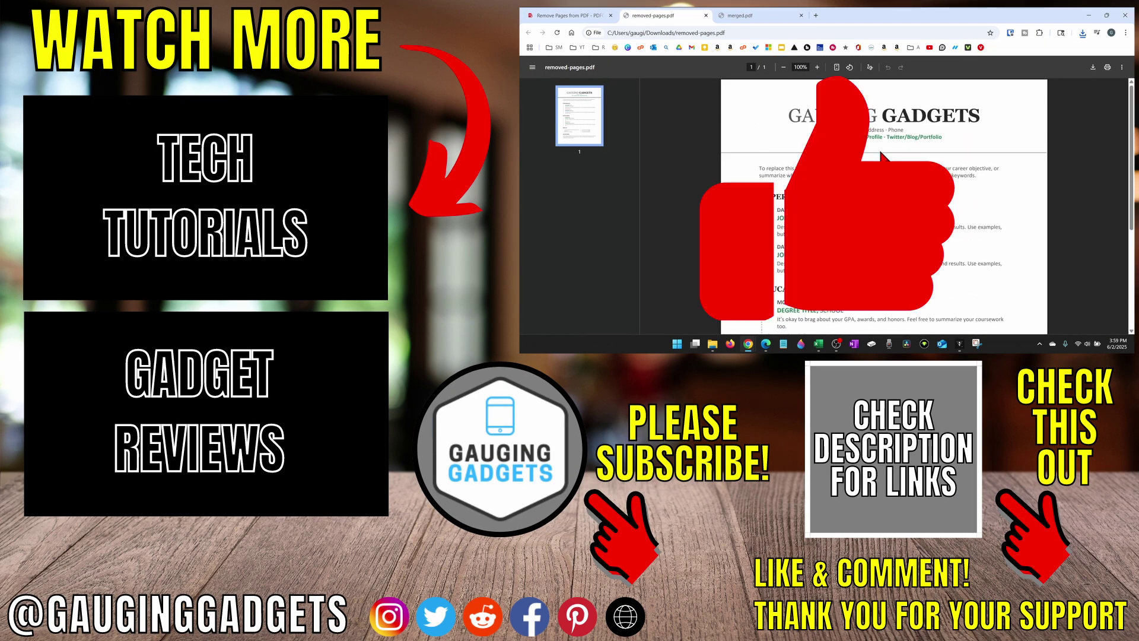